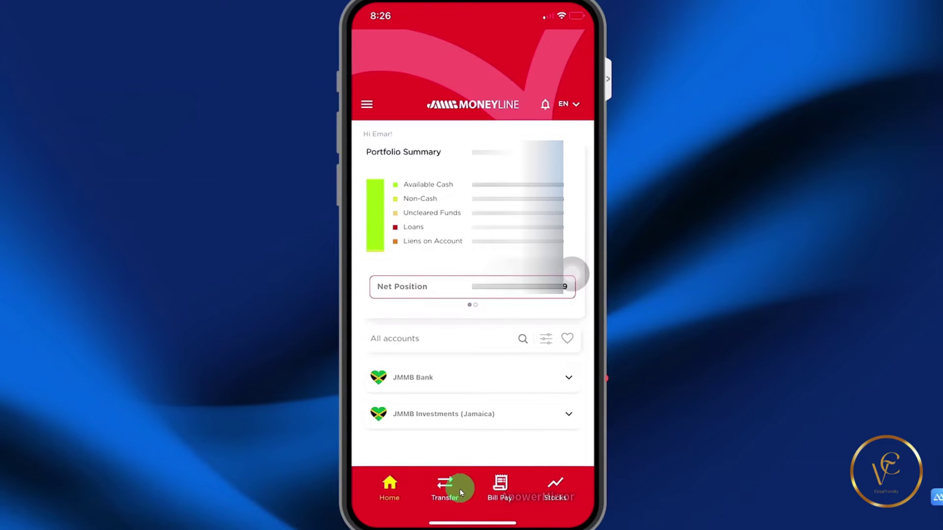
Browse the Transfer, Bill Pay and Stocks sections, return Home, and open the side menu
left_click(446, 488)
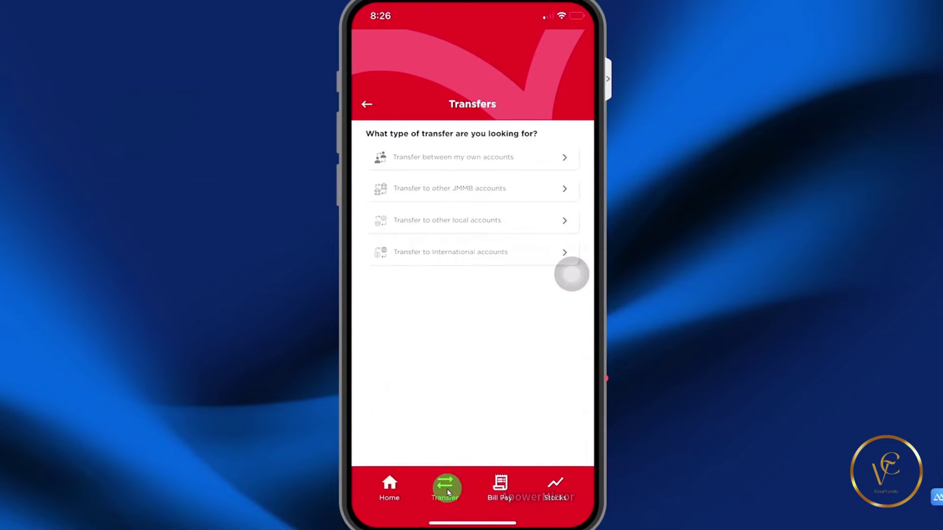
left_click(502, 486)
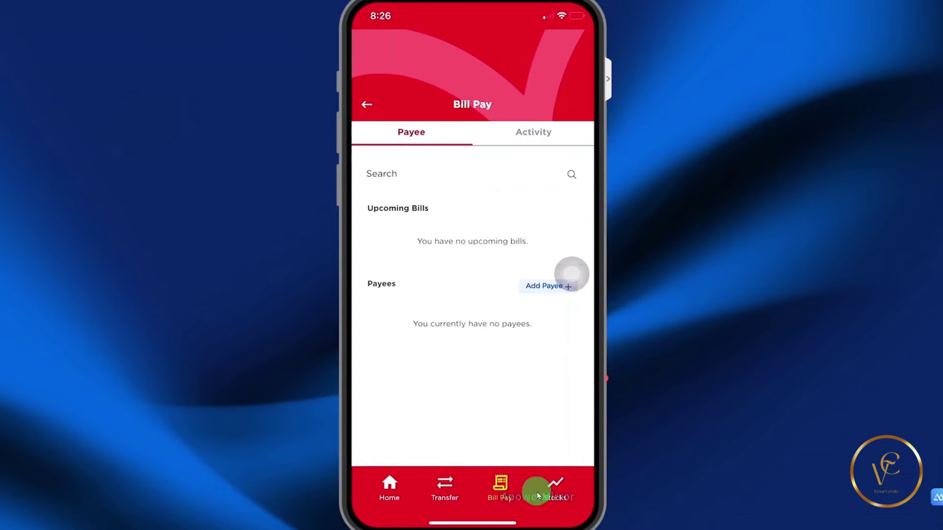
left_click(561, 487)
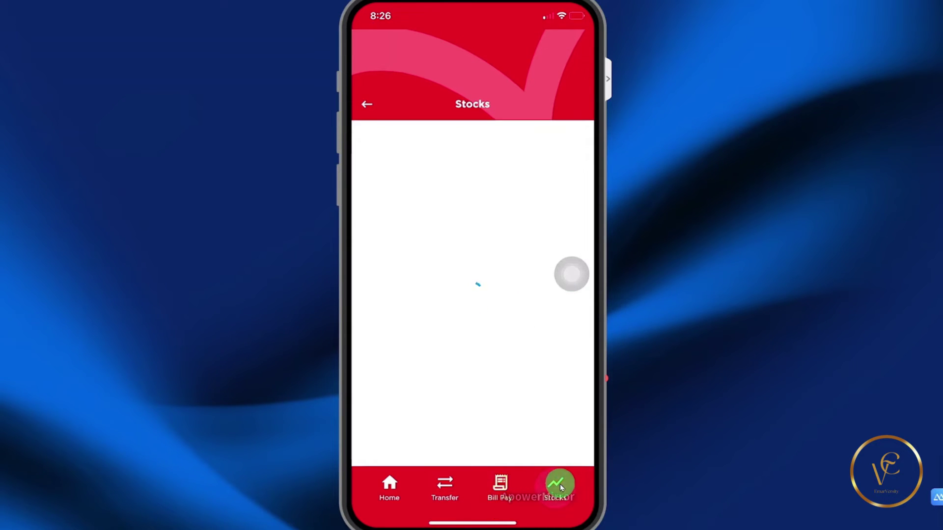
left_click(391, 485)
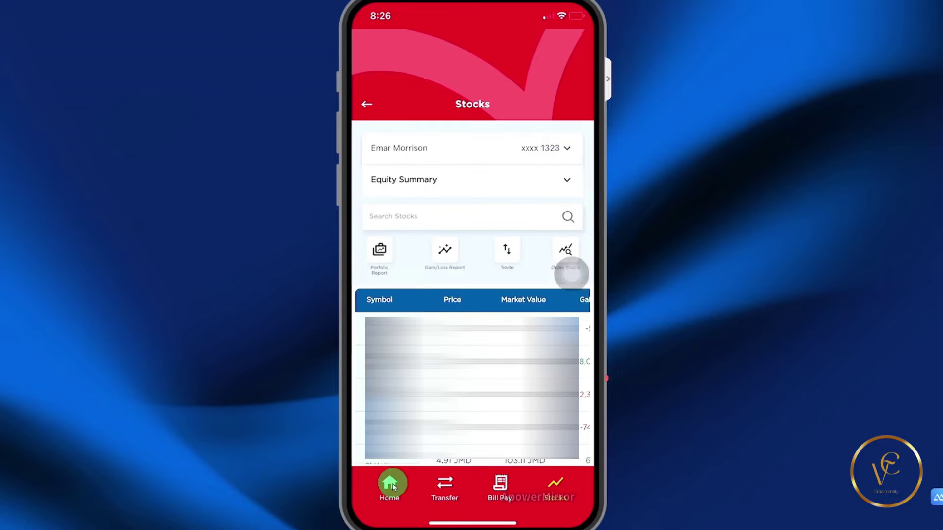
left_click(366, 105)
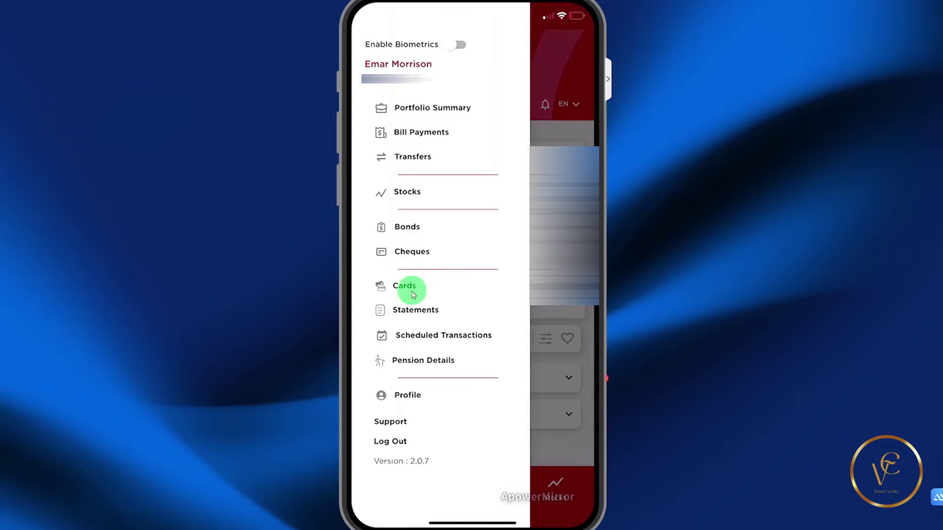
left_click(418, 309)
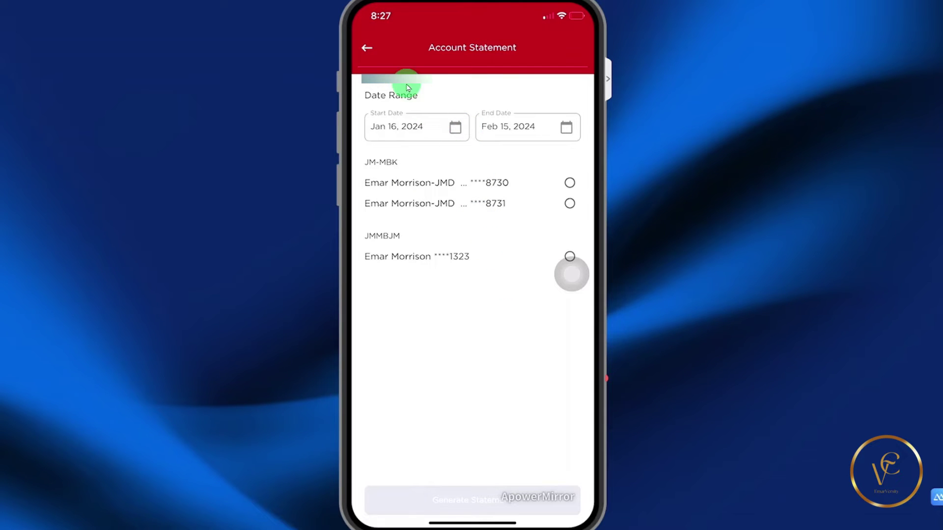
left_click(367, 48)
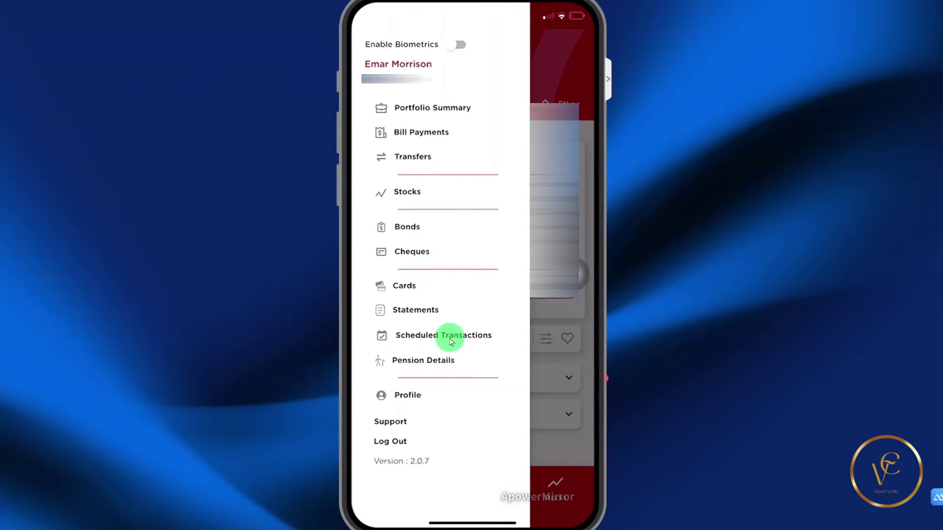
left_click(450, 338)
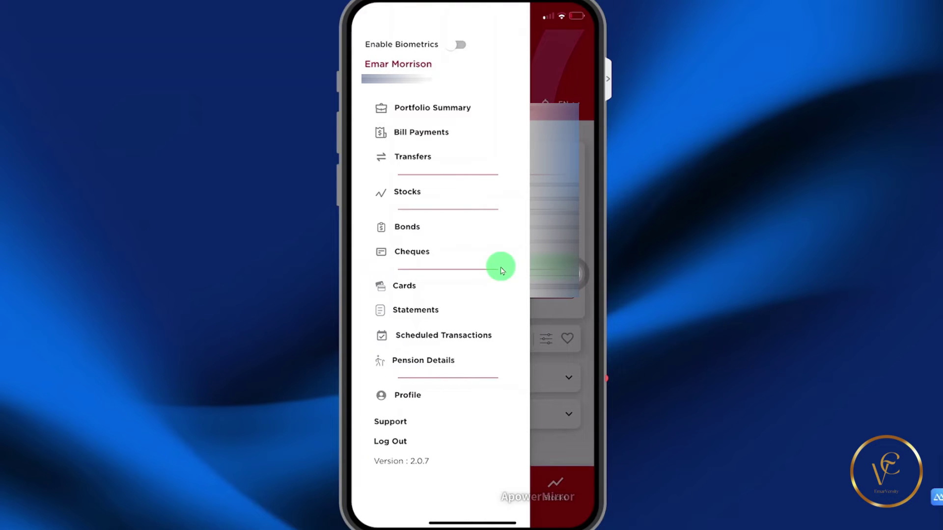
Turn on biometric sign-in, confirming with the account password, and close the menu
left_click(461, 47)
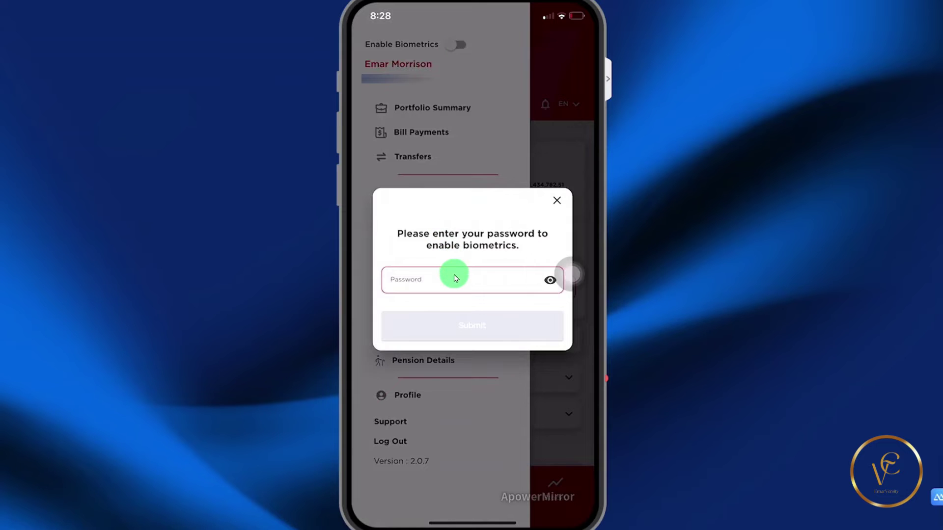
left_click(454, 278)
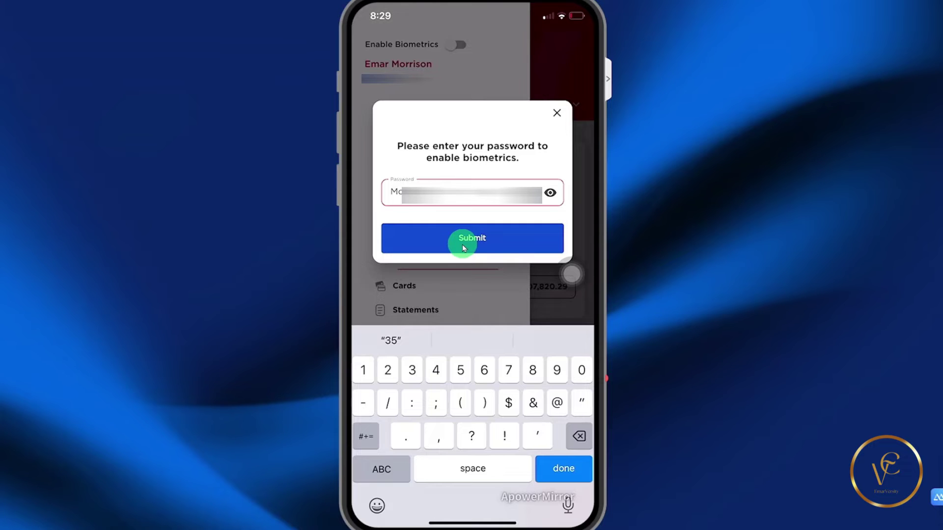
left_click(463, 245)
left_click(466, 305)
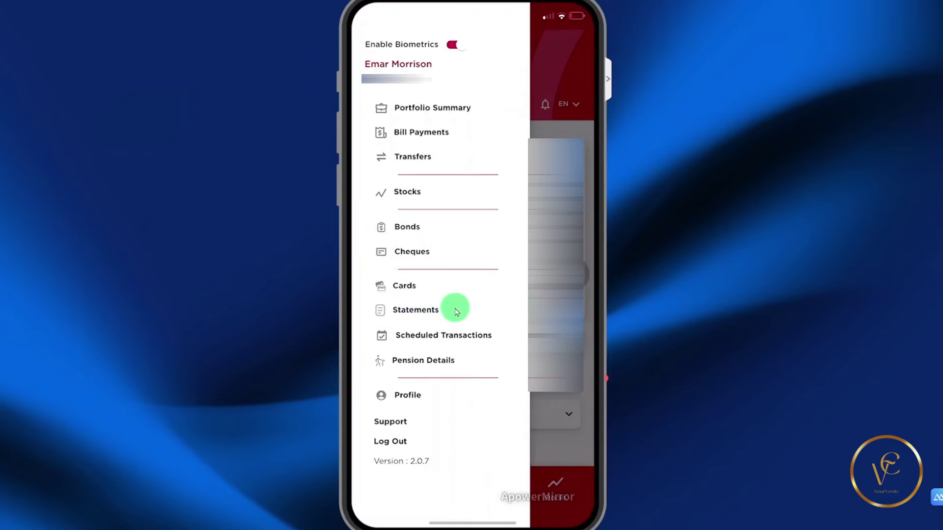
left_click(452, 243)
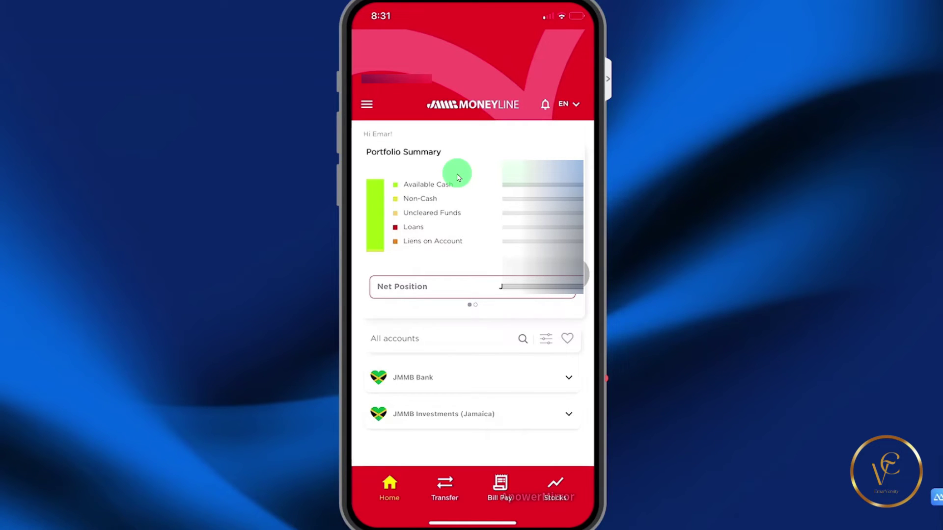
Open Transfer to other local accounts and look over the empty Add Beneficiary form
left_click(445, 489)
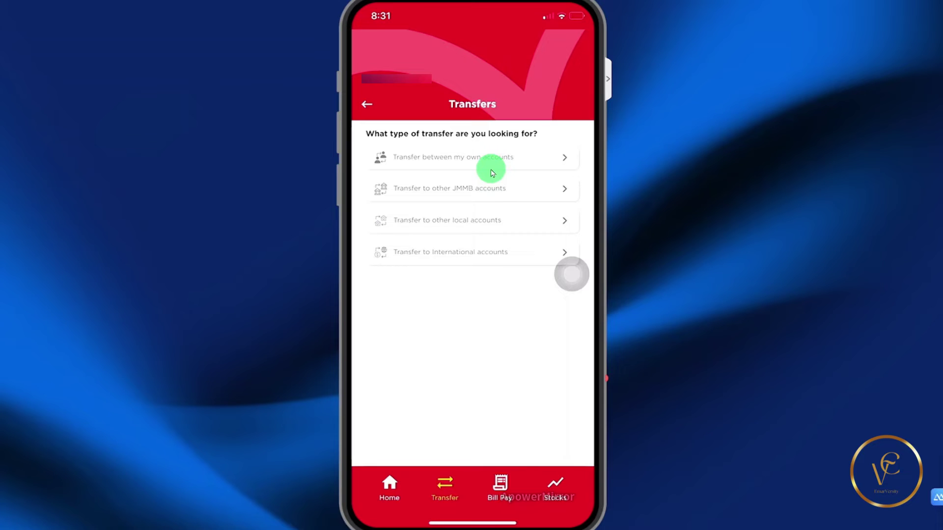
left_click(488, 221)
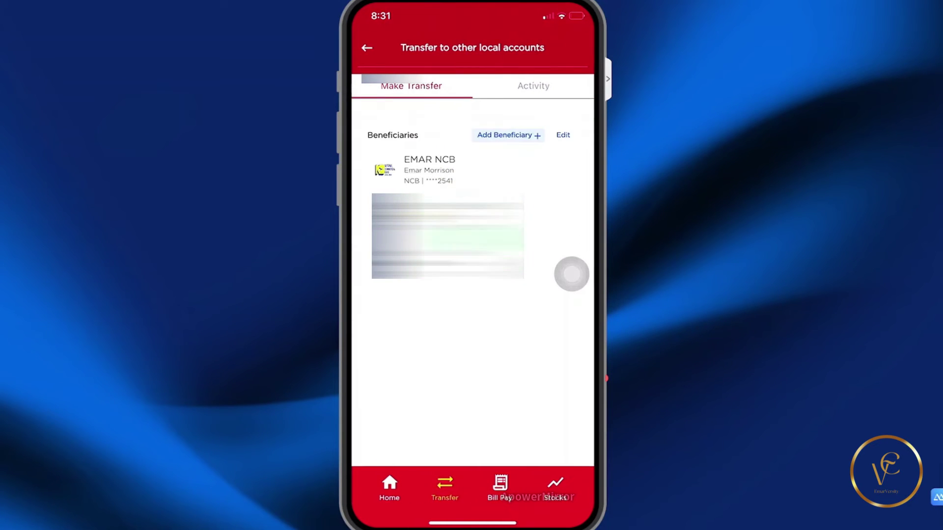
left_click(500, 279)
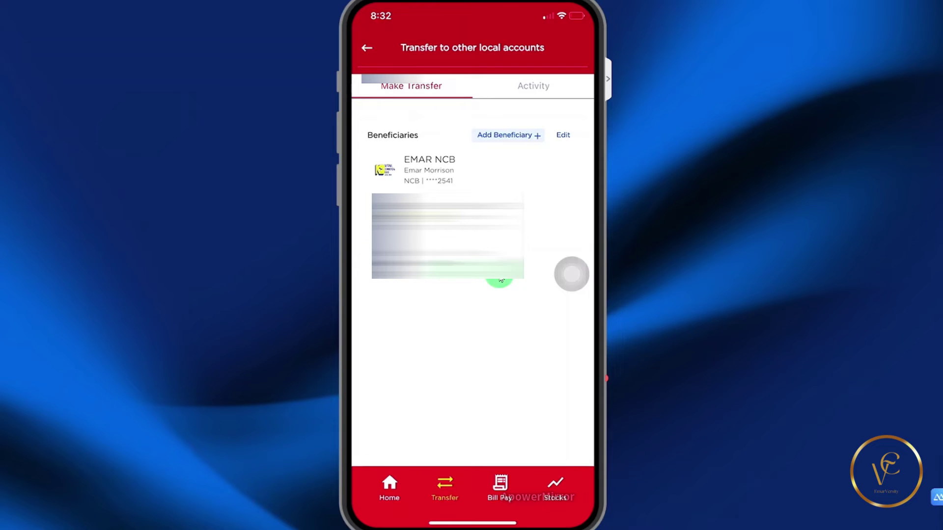
left_click(534, 136)
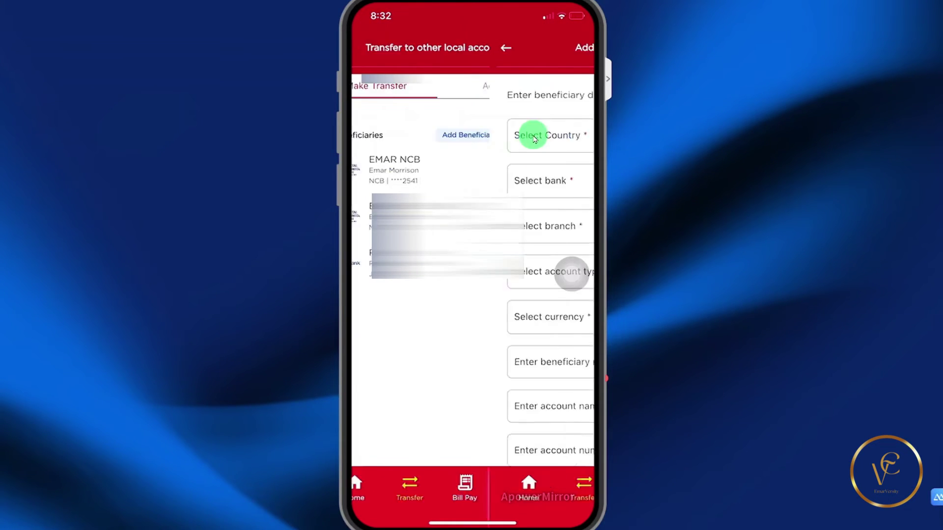
scroll(534, 139, "down", 2)
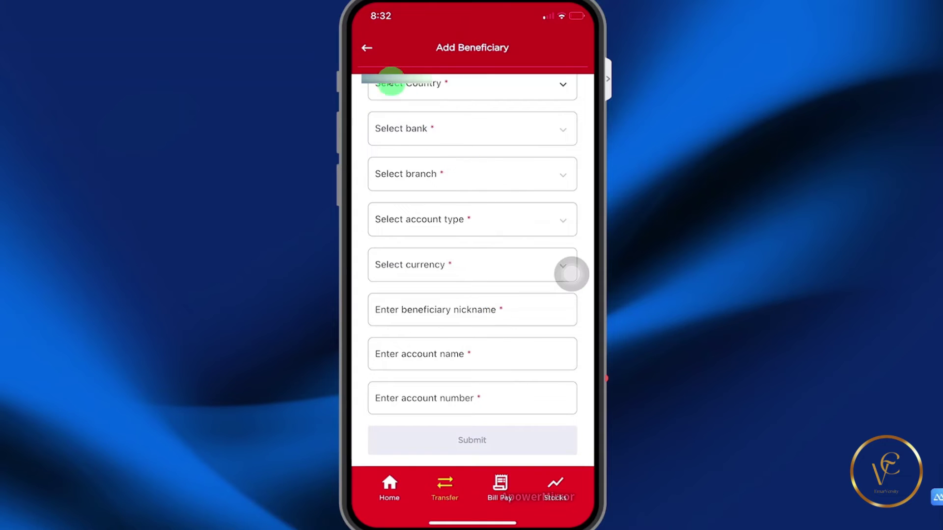
left_click(367, 48)
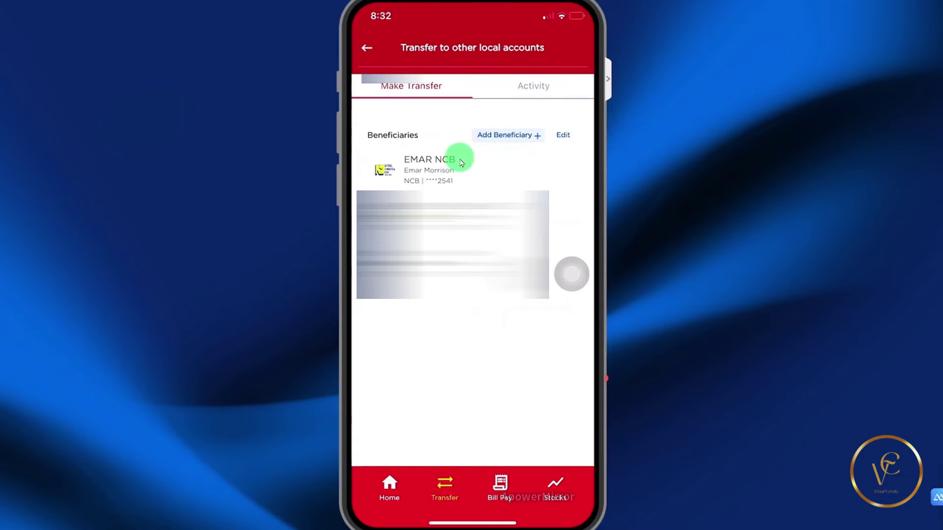
Review a one-time JA$100 ACH transfer to the saved beneficiary, dated 2024-02-19
left_click(479, 180)
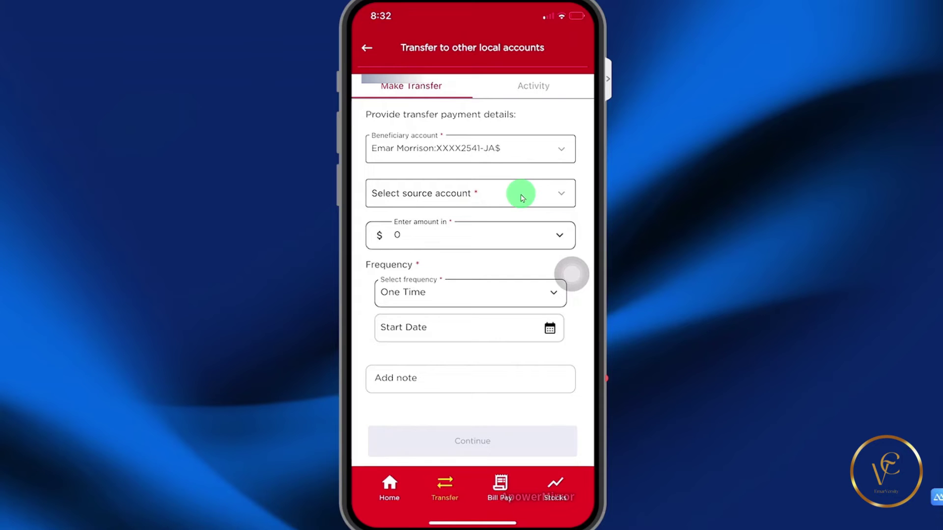
left_click(412, 247)
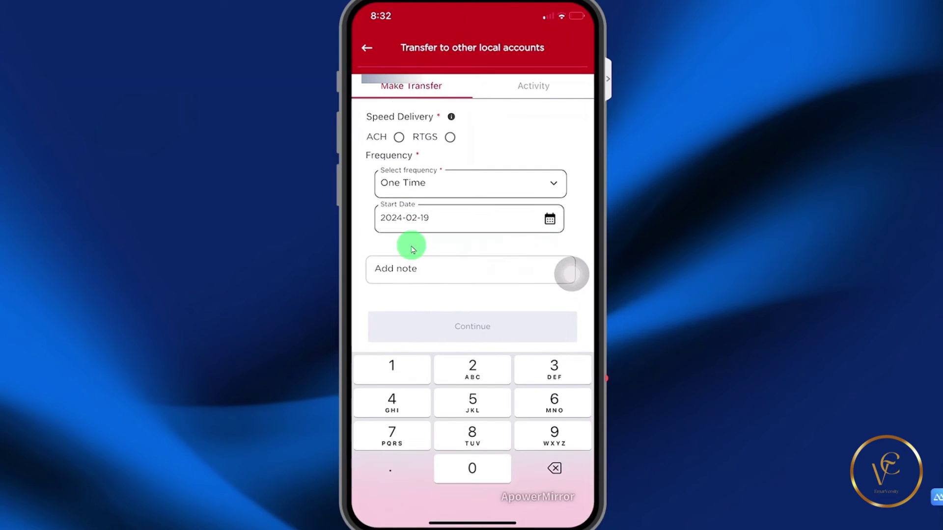
left_click(399, 137)
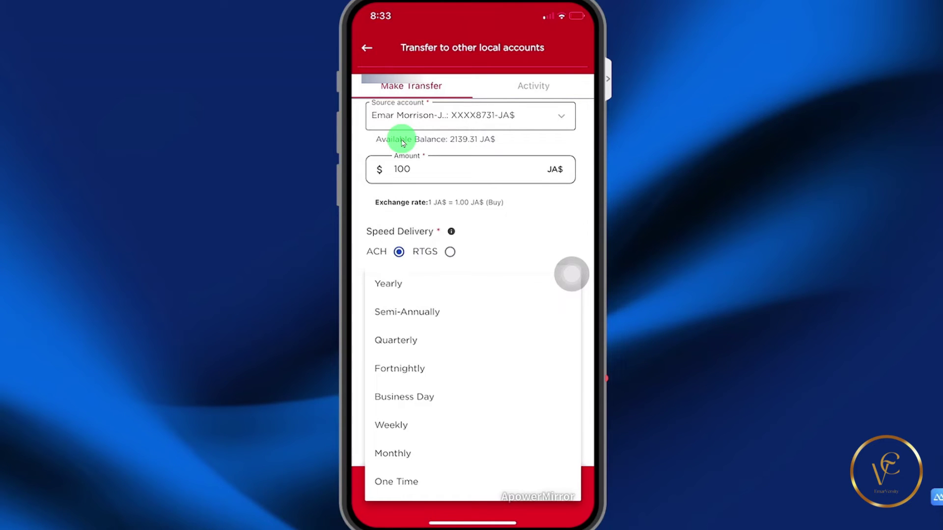
left_click(401, 142)
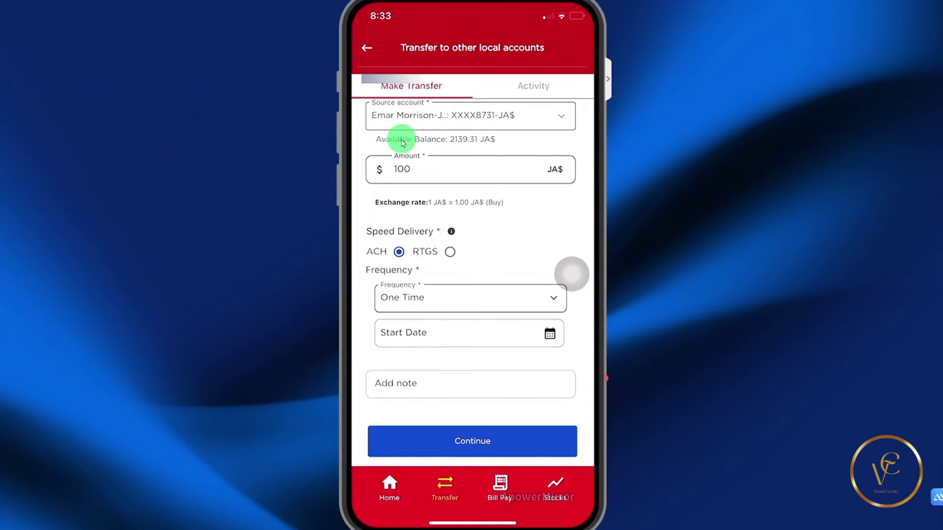
left_click(437, 341)
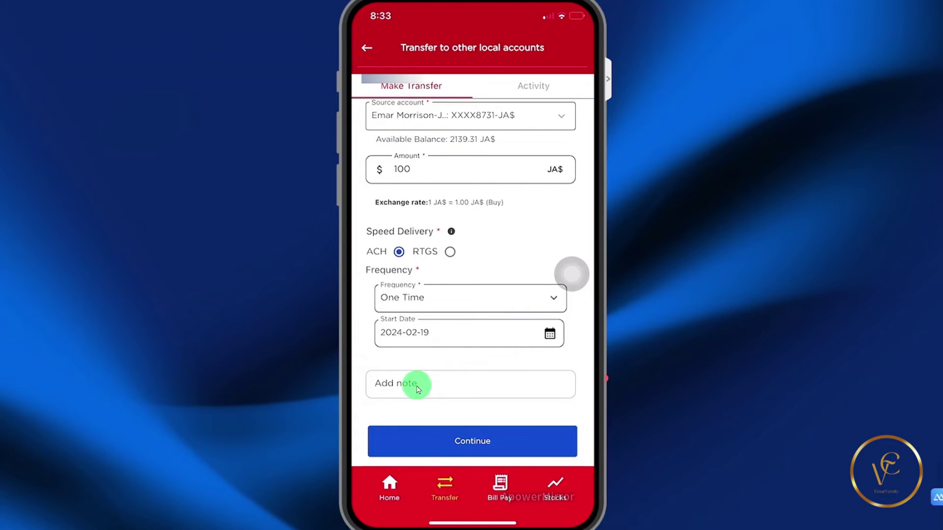
left_click(473, 450)
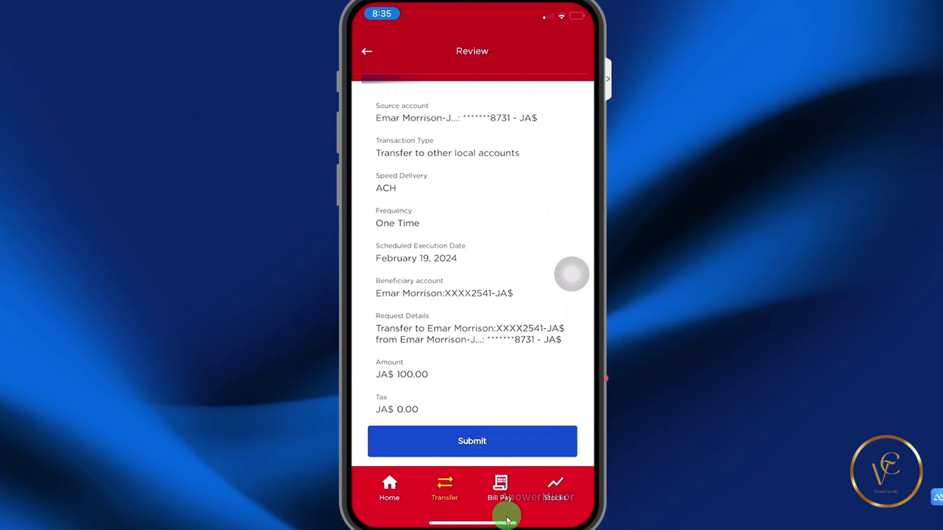
left_click(500, 487)
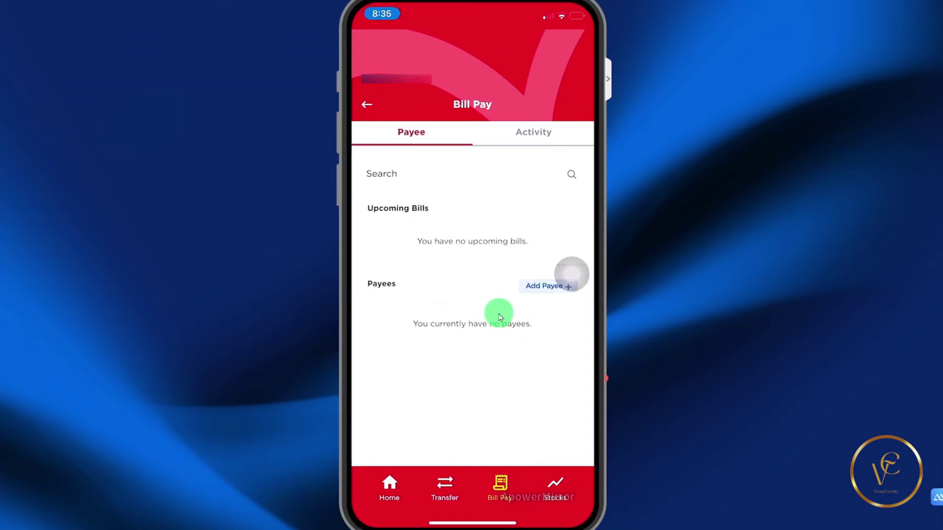
Start a new payee with country Jamaica and biller Digicel (Jamaica) Ltd
left_click(536, 287)
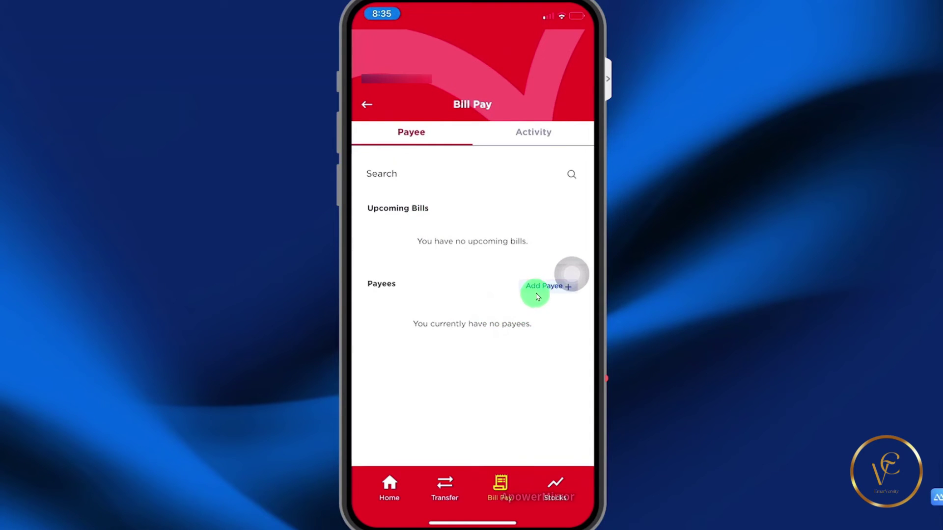
left_click(562, 140)
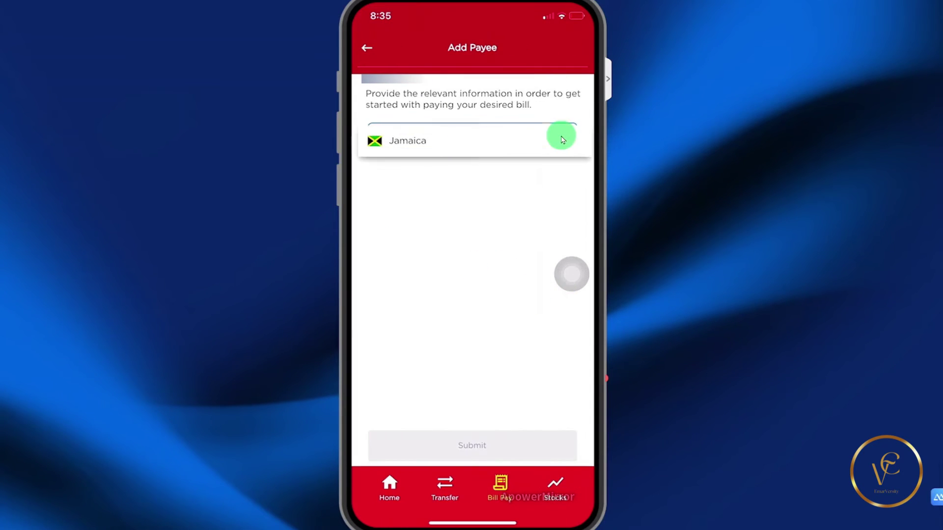
left_click(459, 142)
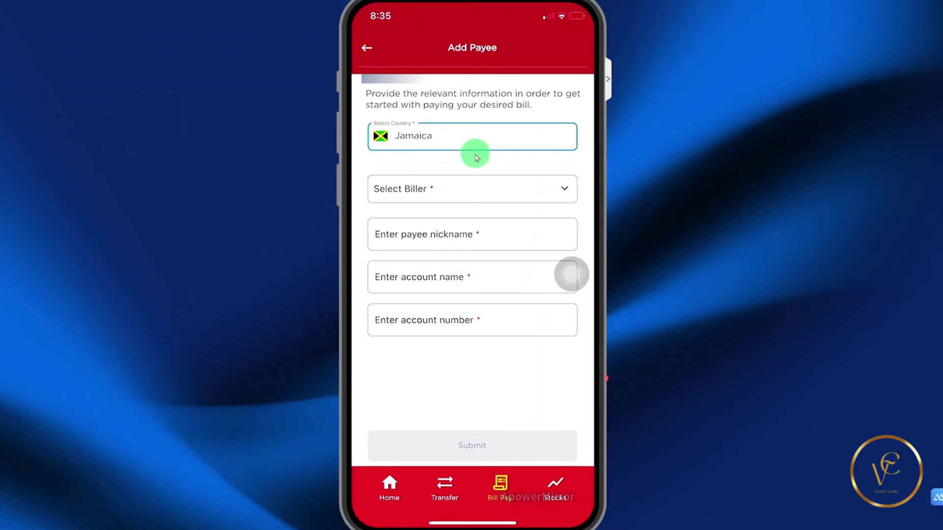
left_click(510, 187)
scroll(510, 187, "down", 10)
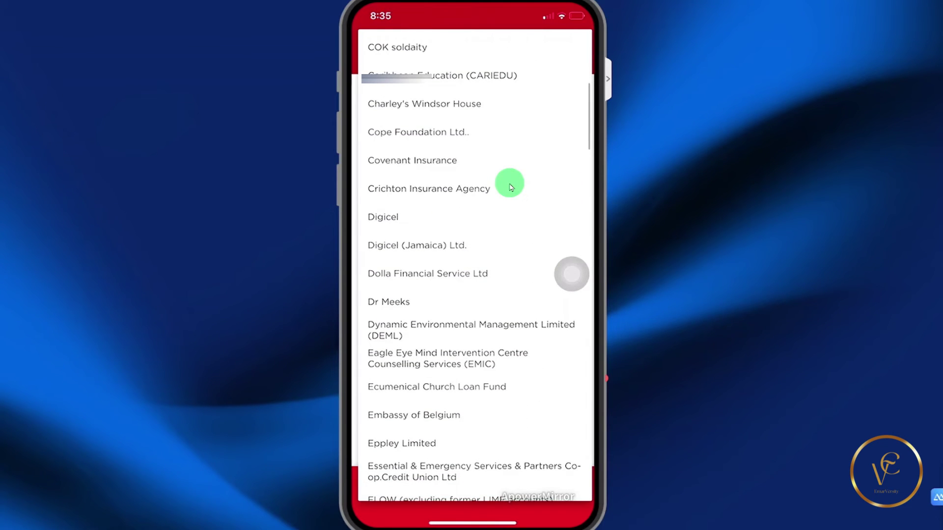
left_click(509, 186)
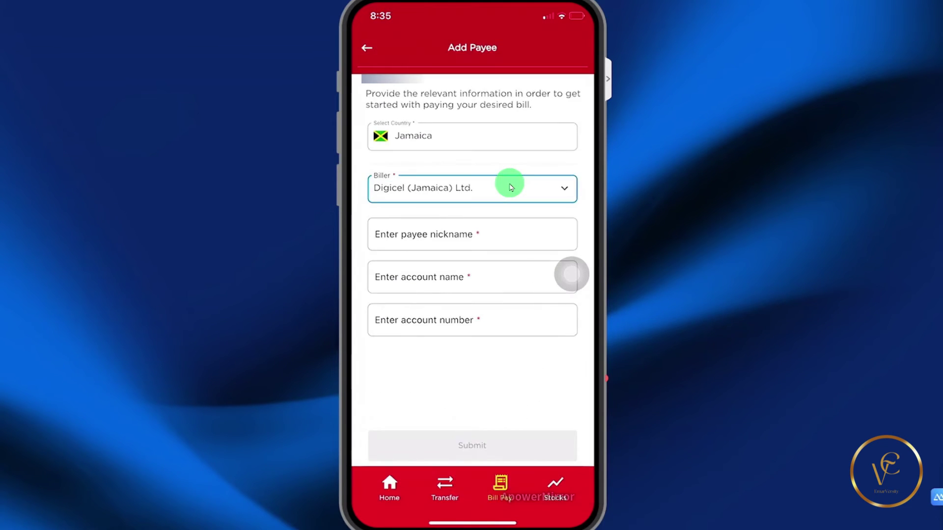
Enter the payee nickname 'digicel', then leave the form unsubmitted for Bill Pay
left_click(453, 234)
type("dicek")
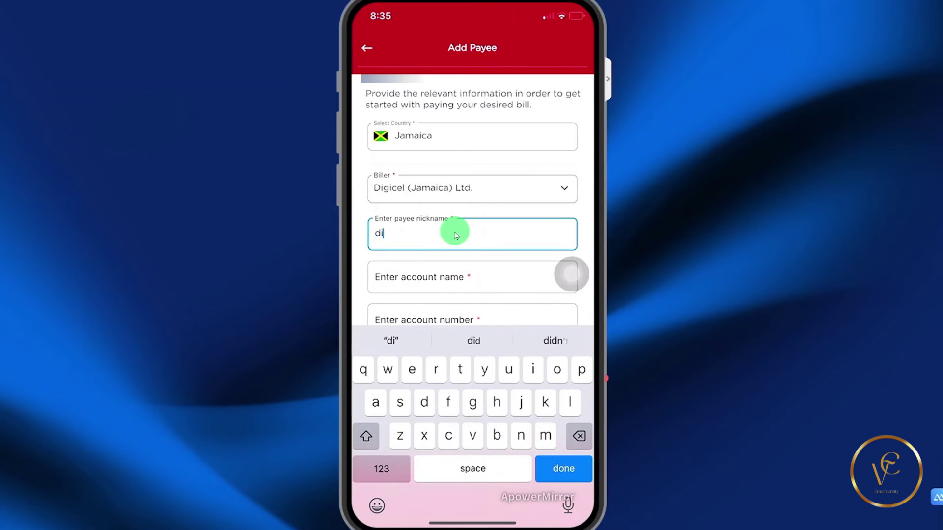
key("BackSpace")
key("BackSpace")
key("BackSpace")
type("gicel")
key("Return")
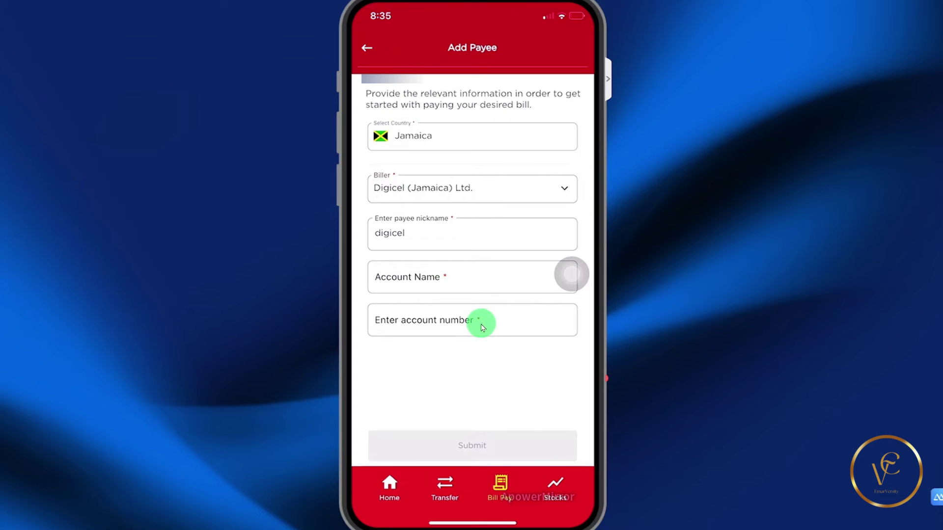
left_click(373, 51)
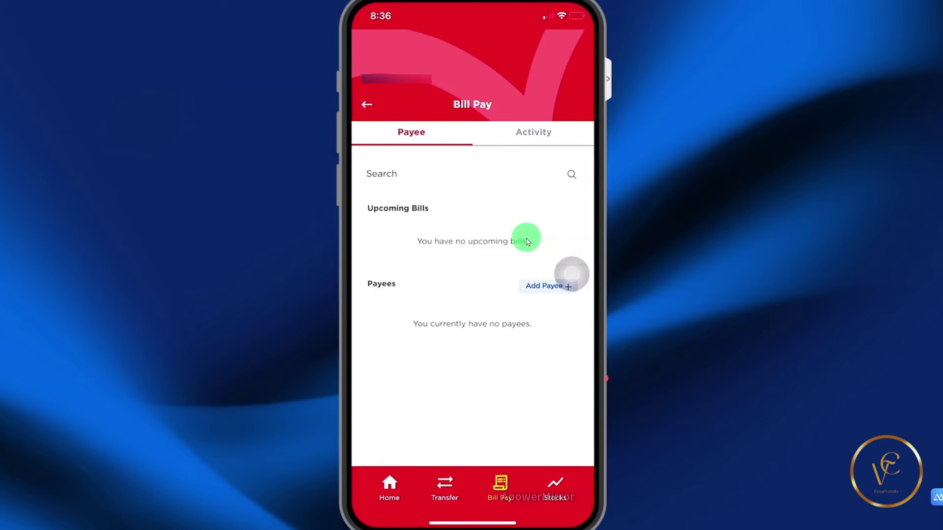
Switch to the Stocks section to reach the TJH TransJamaican Highway stock page
left_click(554, 481)
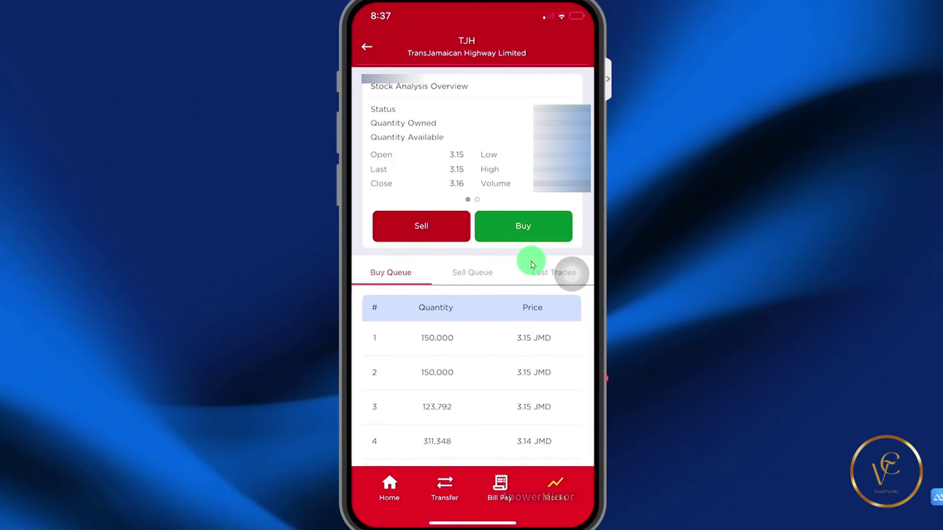
Start a TJH buy order for 100 shares with order type Market Price at 3.63
left_click(529, 237)
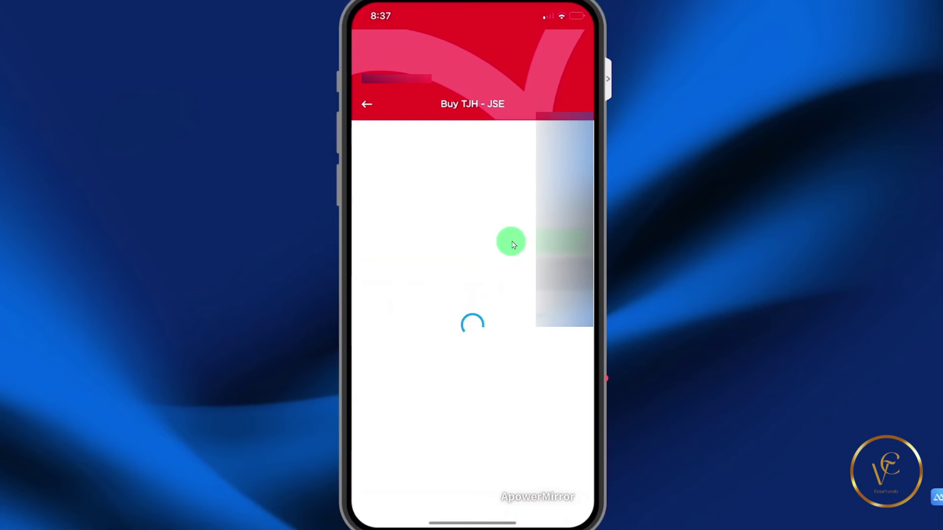
left_click(432, 368)
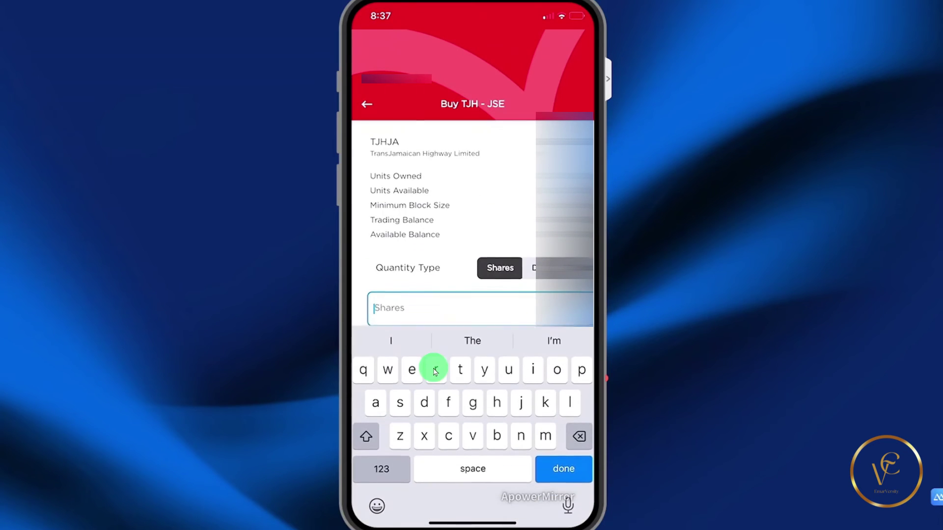
type("199")
key("BackSpace")
key("BackSpace")
type("00")
scroll(459, 293, "down", 3)
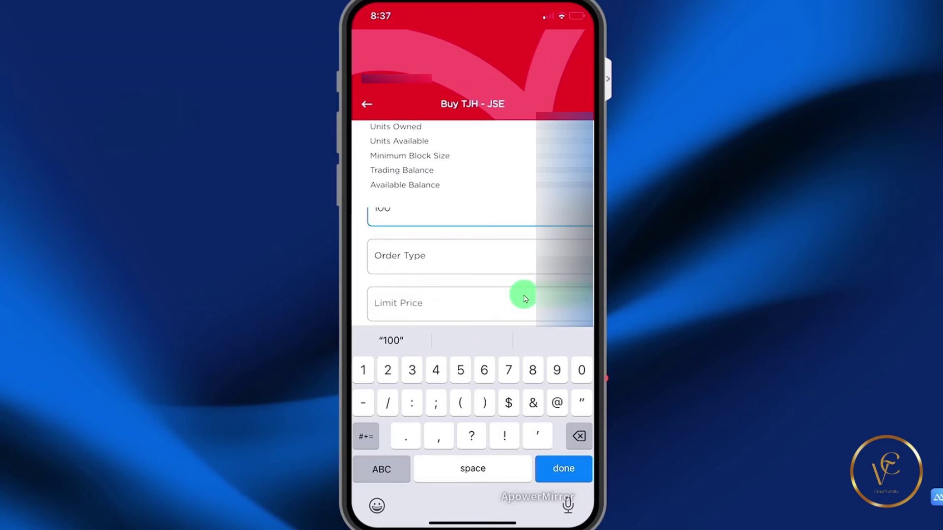
left_click(538, 260)
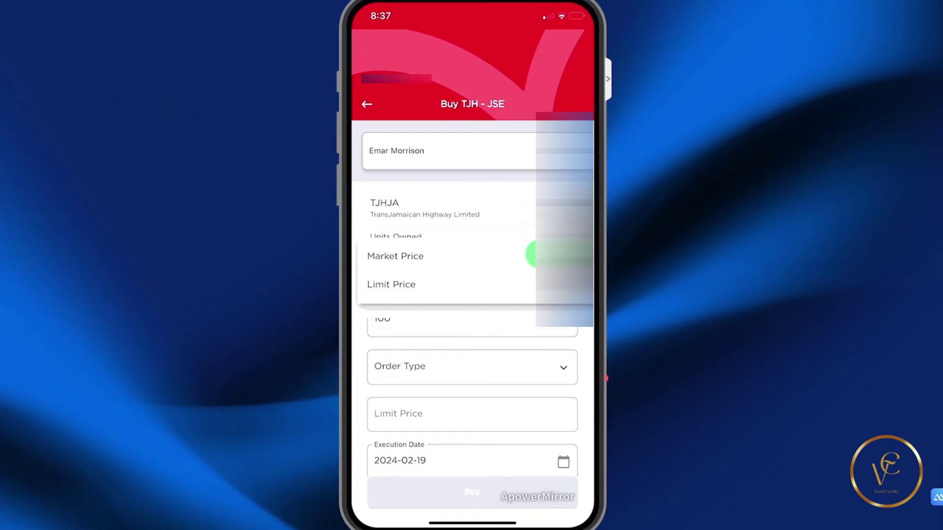
left_click(419, 287)
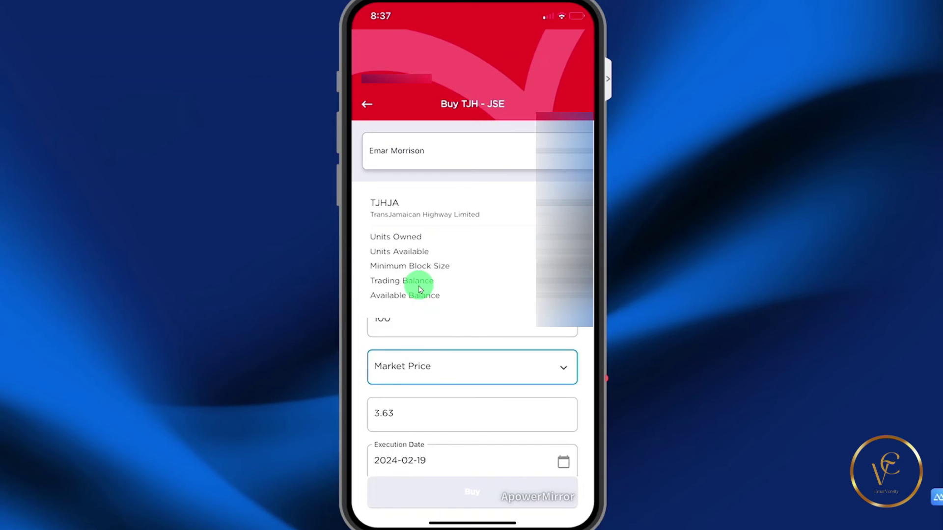
scroll(418, 286, "down", 1)
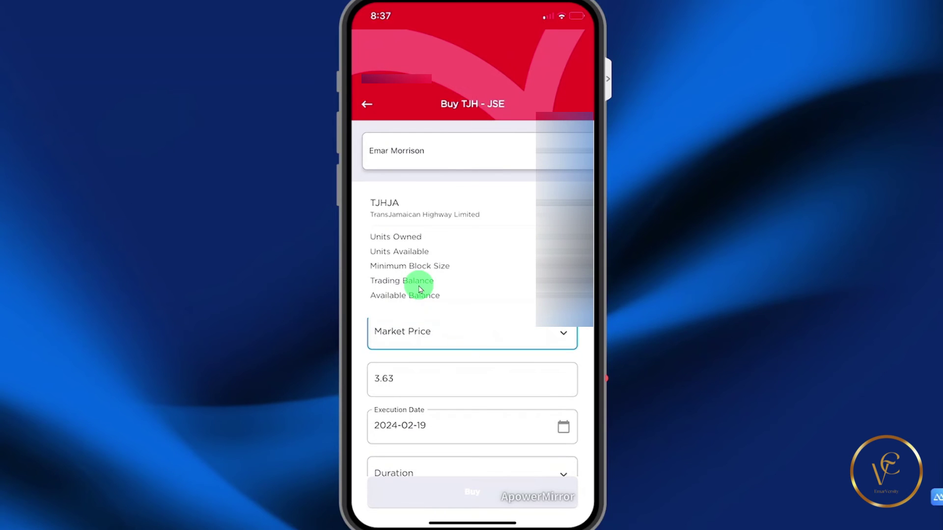
scroll(427, 299, "down", 1)
Make the 100-share TJHJA order Good Till Date 2024-02-29 and send it to review
scroll(441, 397, "down", 1)
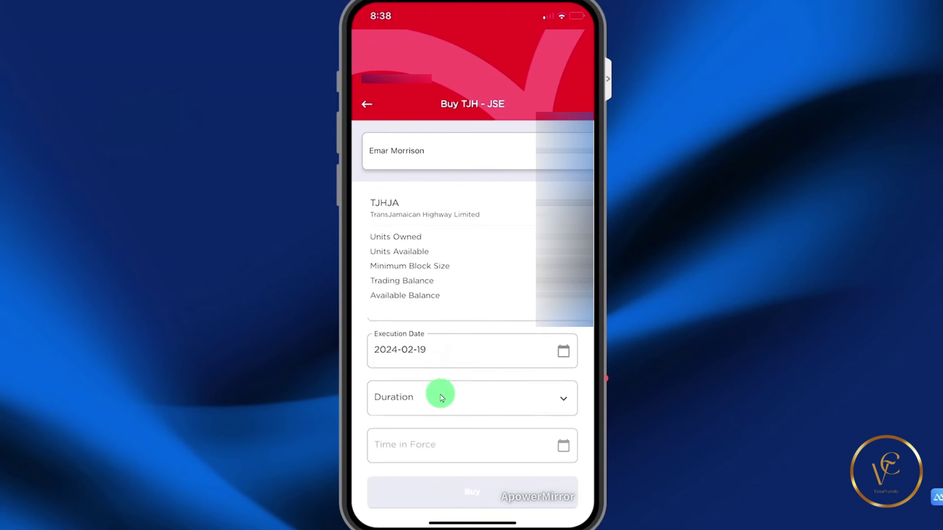
left_click(442, 395)
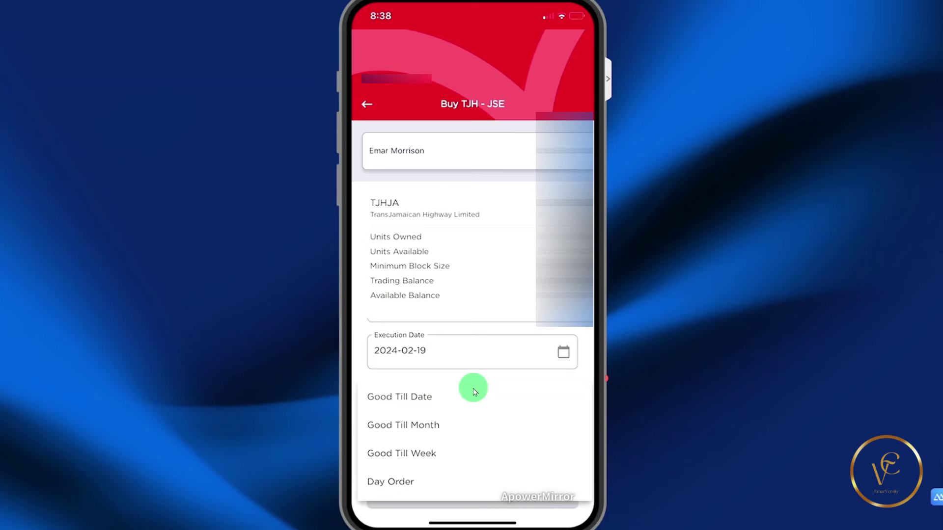
left_click(418, 400)
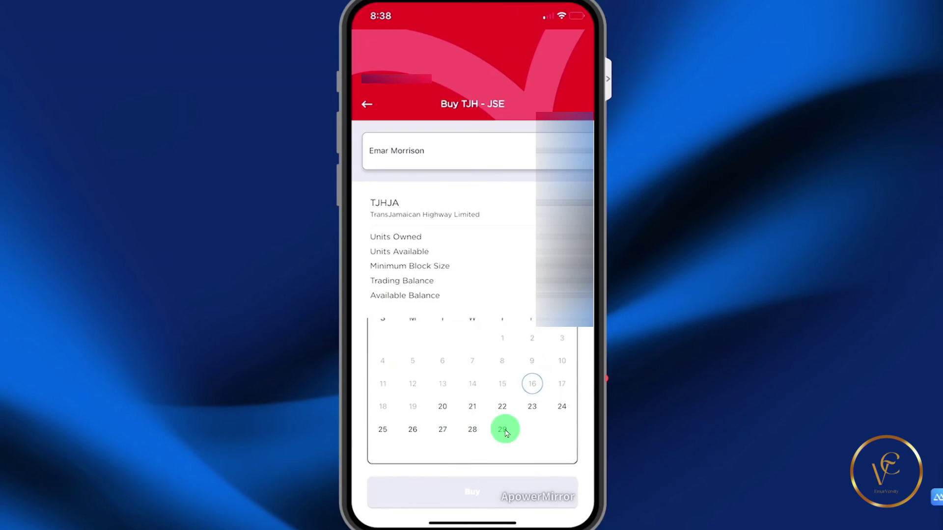
left_click(503, 430)
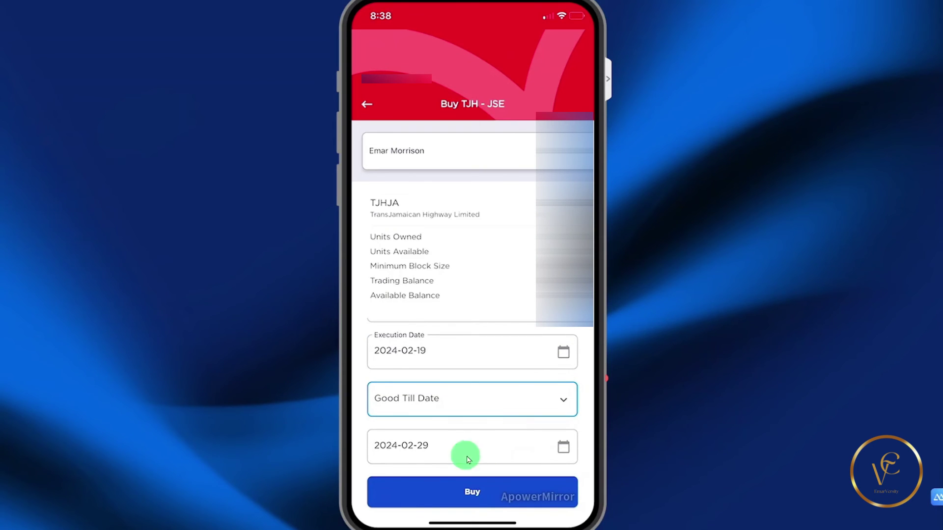
left_click(467, 492)
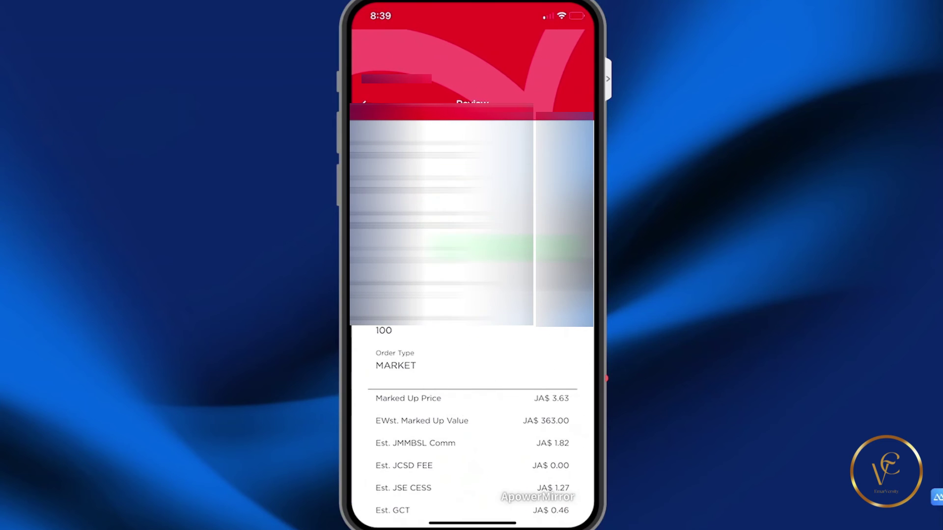
Submit the JA$366.55 TJH buy order with Face ID and close the receipt
scroll(491, 432, "down", 3)
left_click(486, 487)
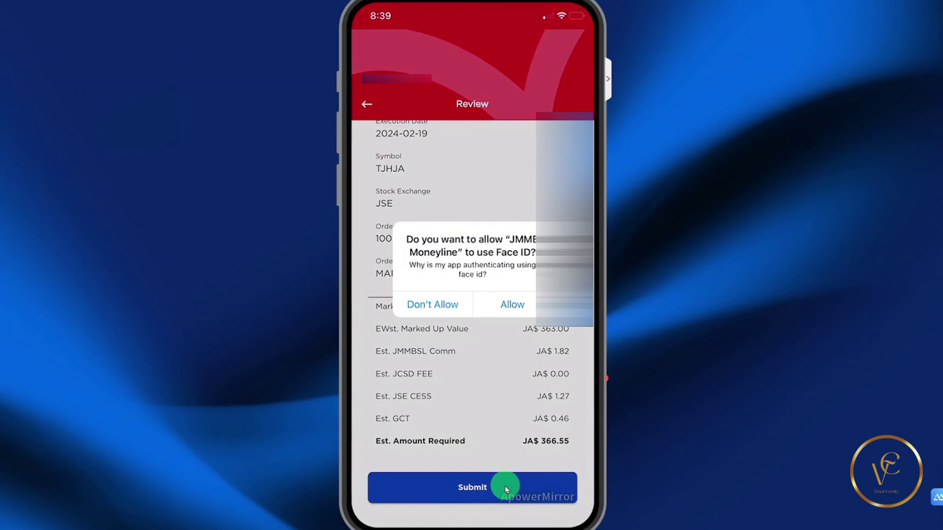
left_click(522, 309)
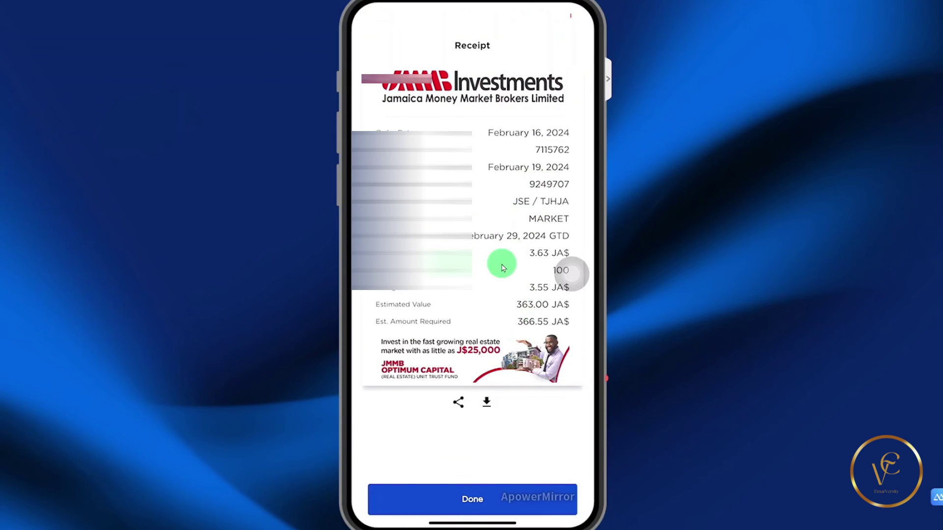
left_click(471, 499)
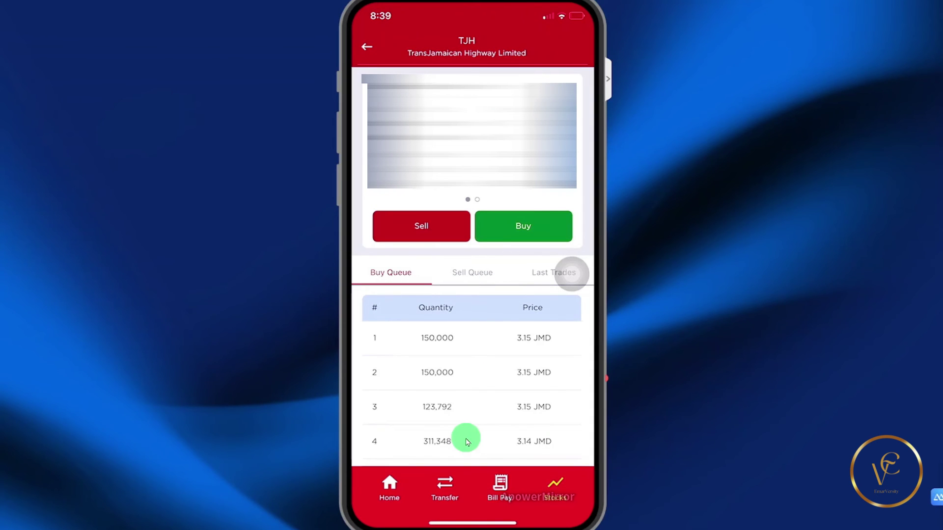
Check Order Status, confirming the TJHJA buy is APPROVED with 0/100 filled
scroll(467, 442, "down", 4)
scroll(539, 304, "up", 4)
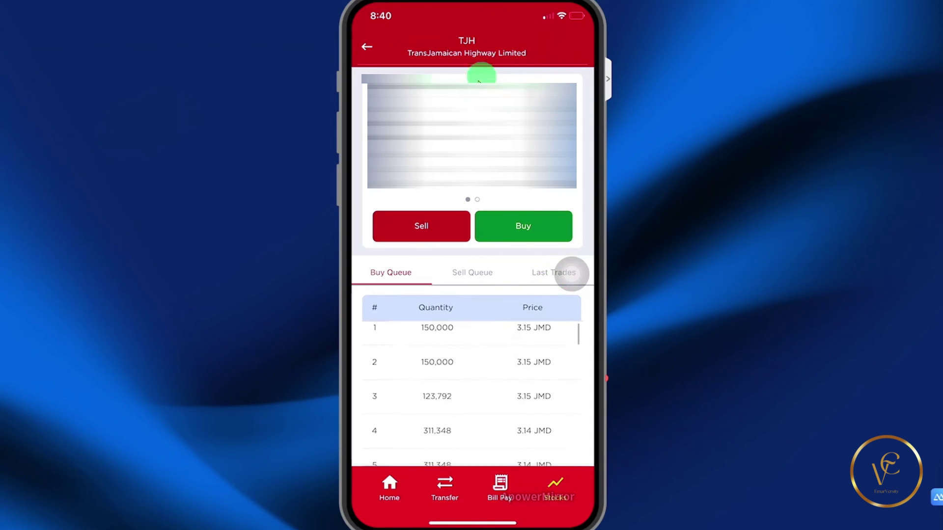
left_click(368, 48)
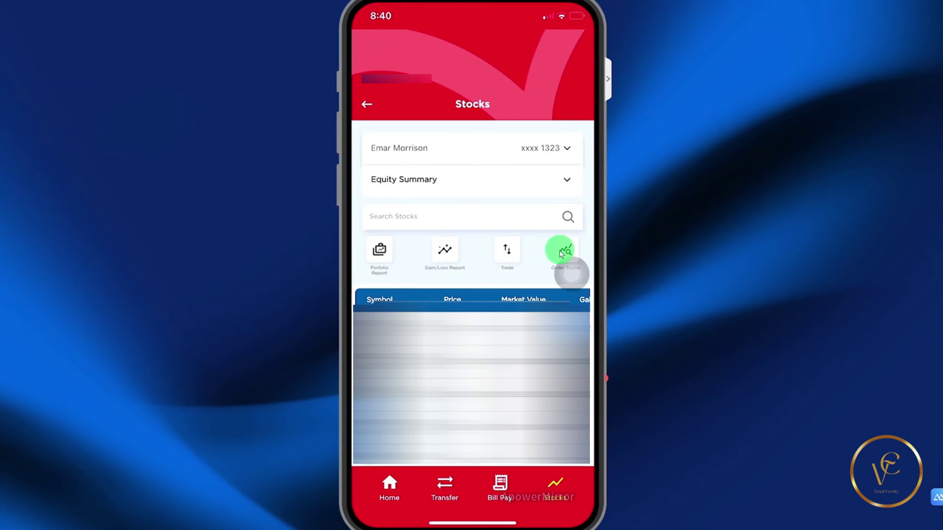
left_click(574, 253)
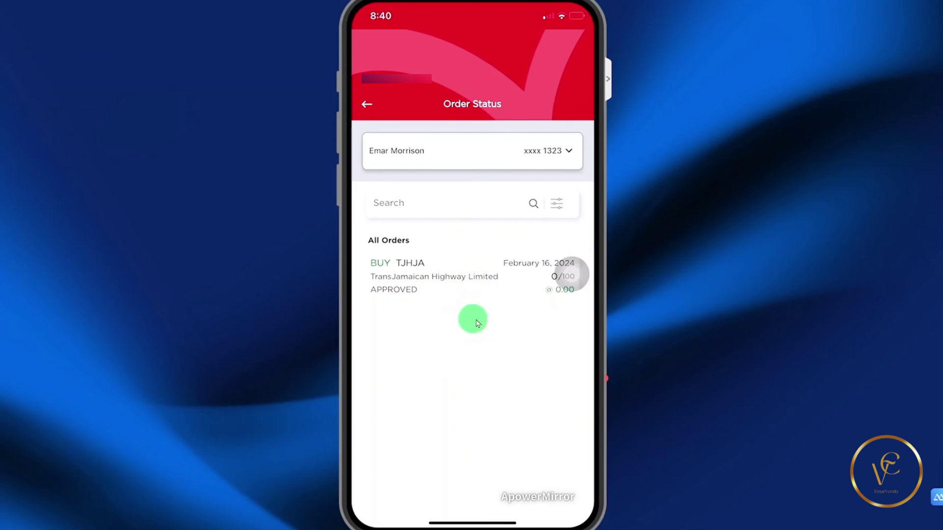
left_click(369, 108)
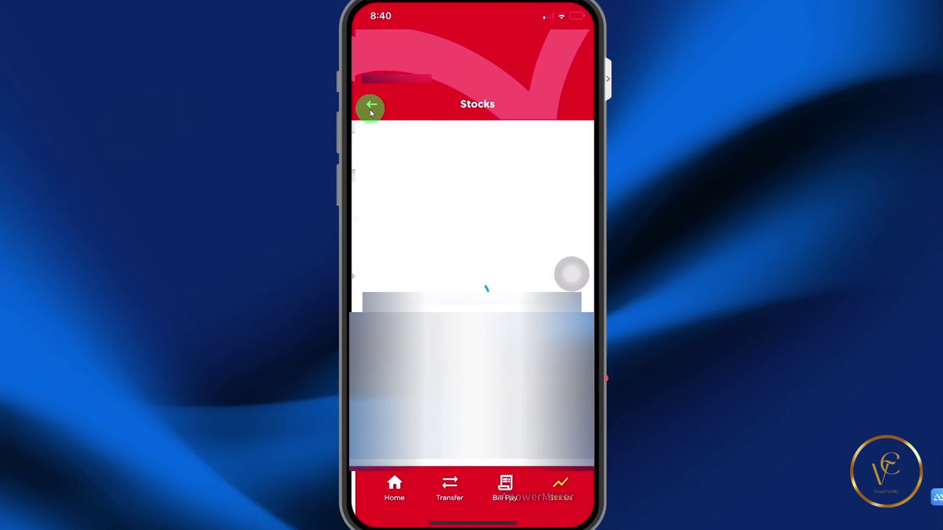
Look at the Gain/Loss Report's Coming soon page, then go to the Trade screen
left_click(440, 260)
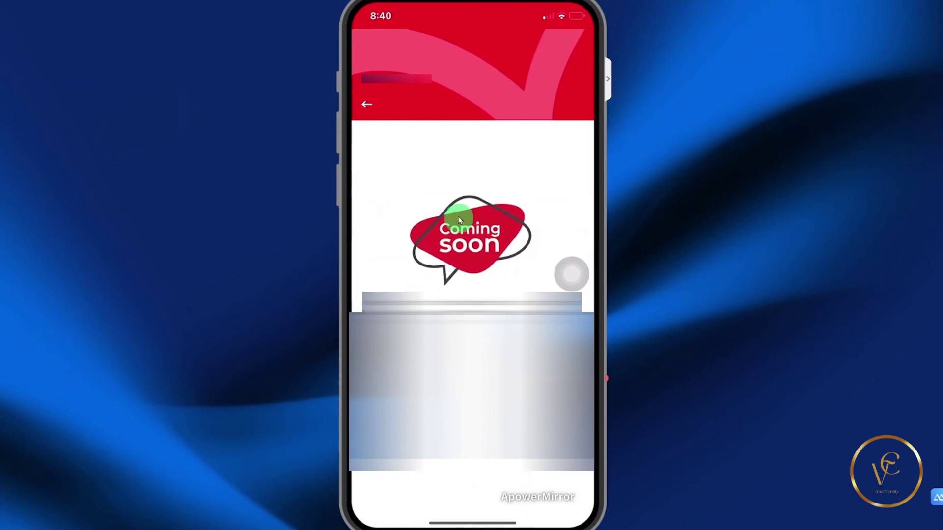
left_click(375, 110)
left_click(508, 253)
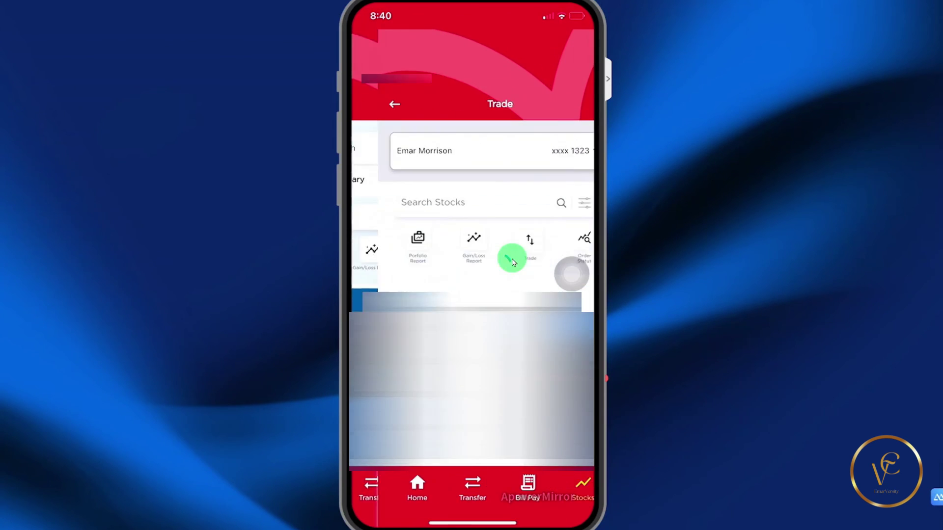